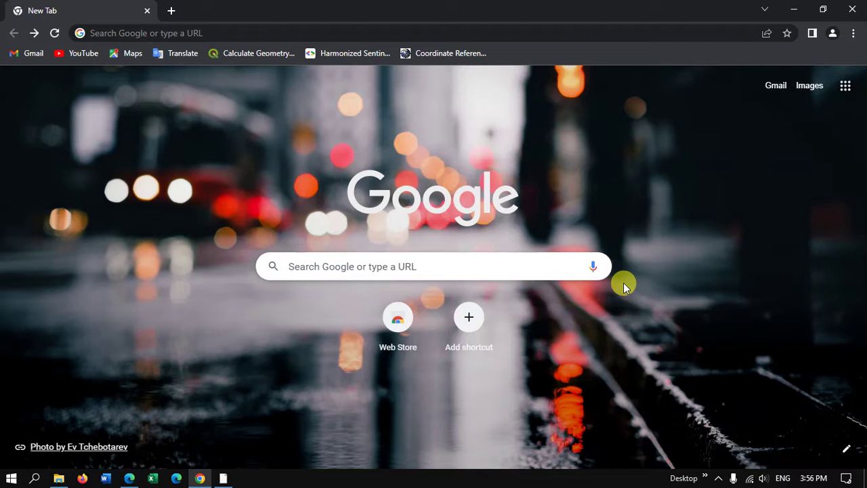
Search Google for 'hydrosheds' and open the hydrosheds.org home page
left_click(427, 272)
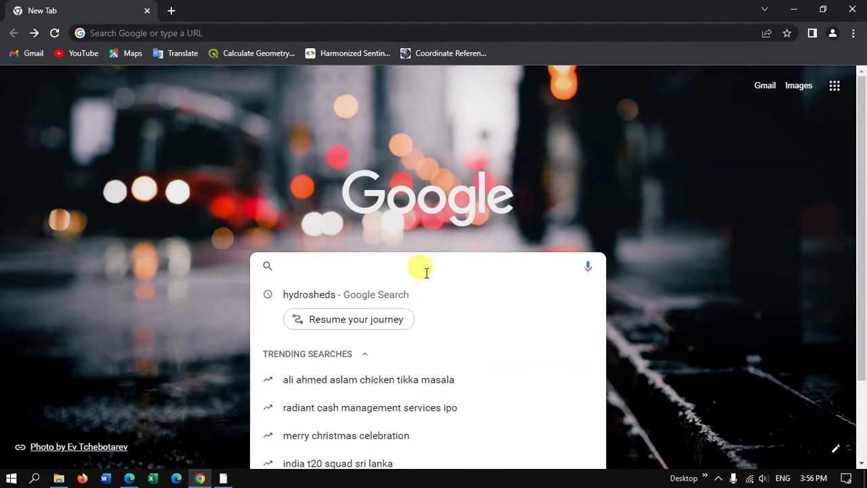
left_click(330, 298)
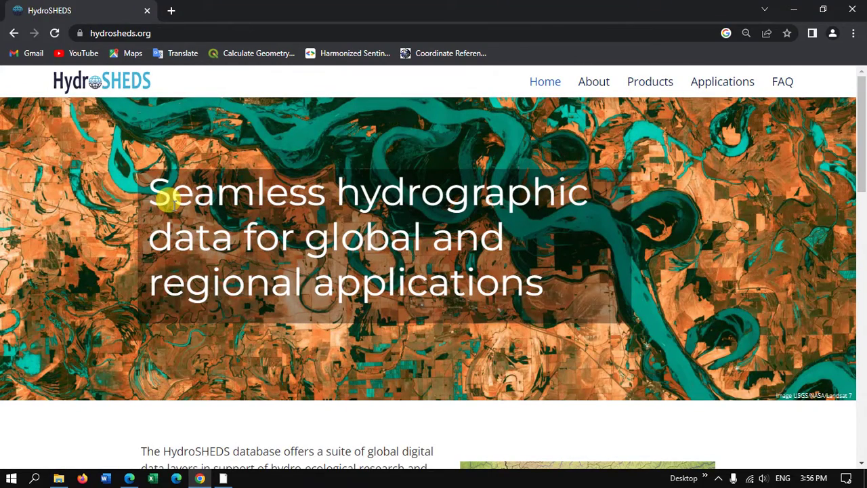
Go to the HydroLAKES product page from the HydroSHEDS Products menu
left_click(652, 89)
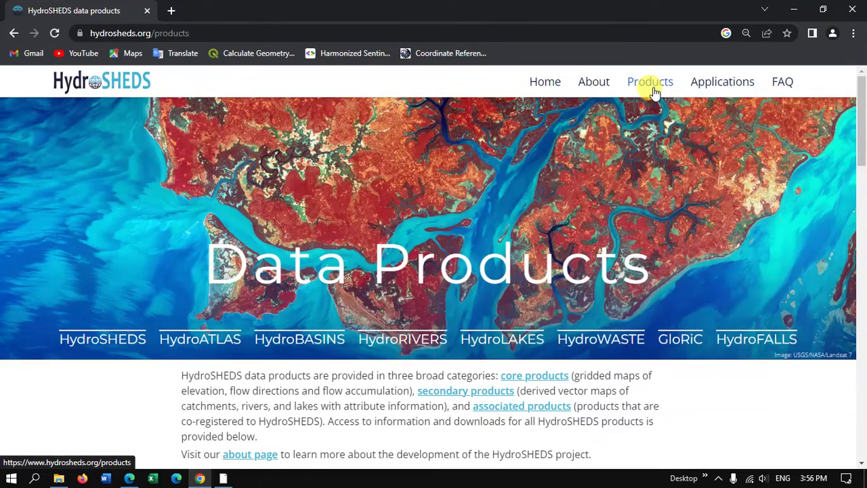
scroll(549, 226, "down", 1)
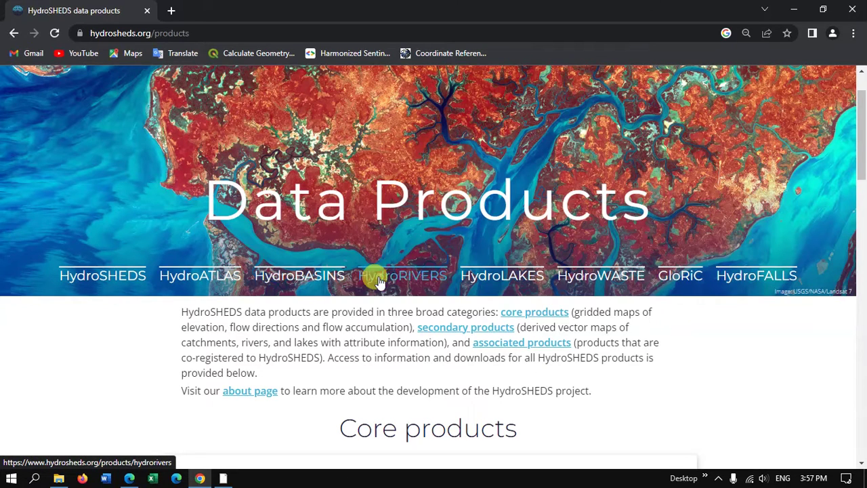
left_click(503, 277)
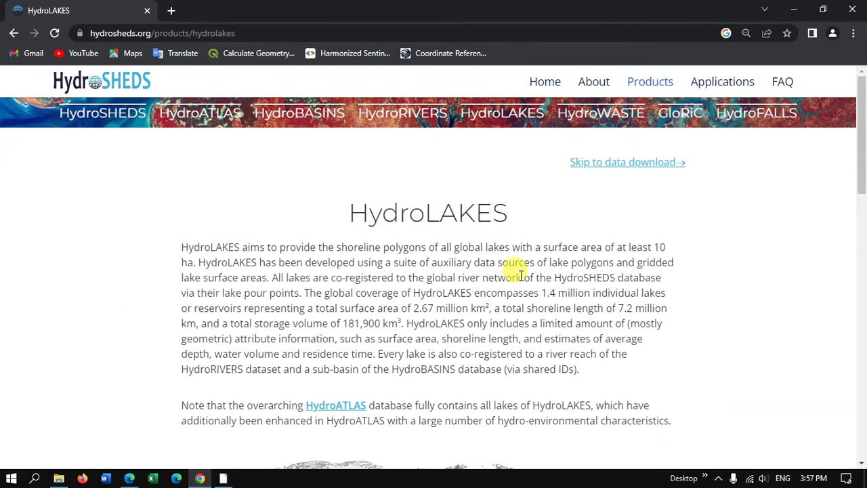
Find the lake polygons shapefile under Data download and start the 820MB zip download
scroll(499, 254, "down", 3)
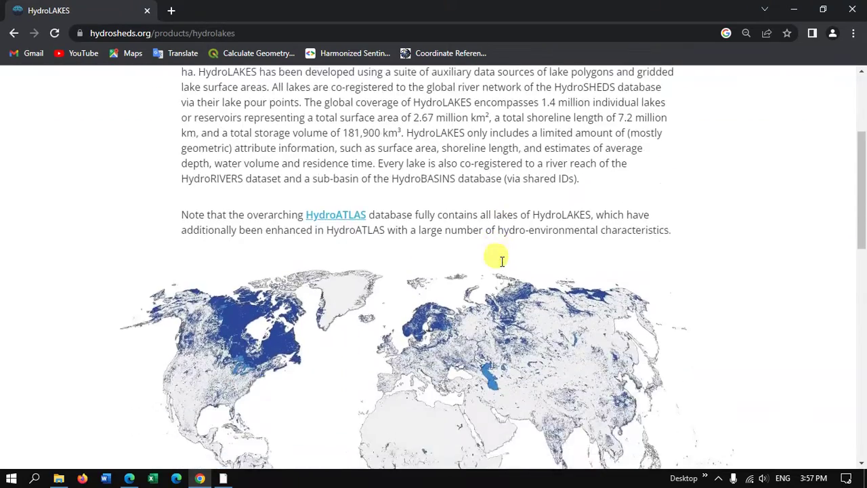
scroll(502, 261, "down", 10)
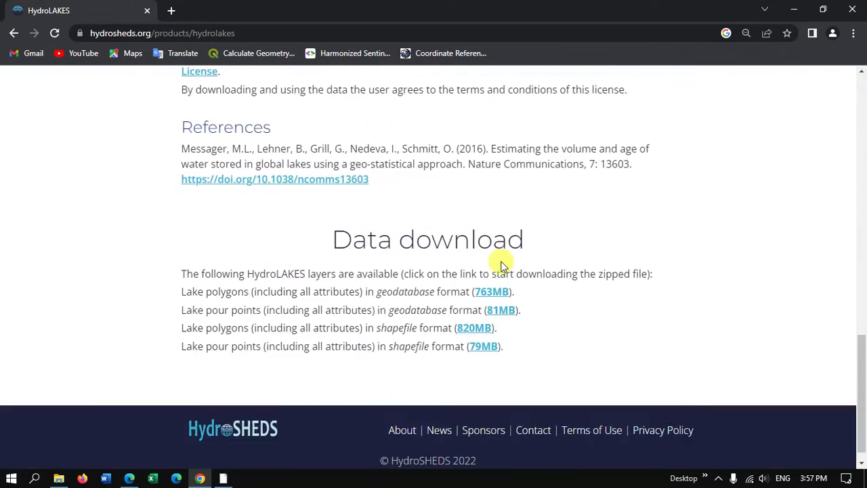
scroll(502, 264, "down", 1)
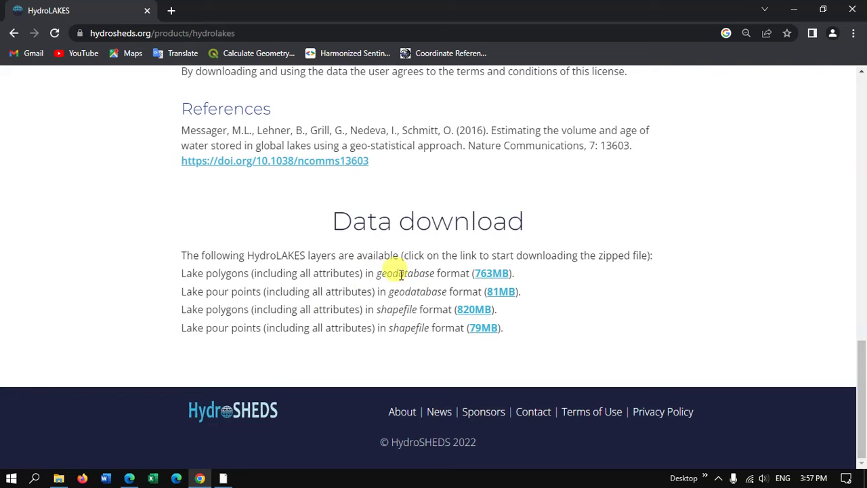
left_click_drag(375, 273, 448, 274)
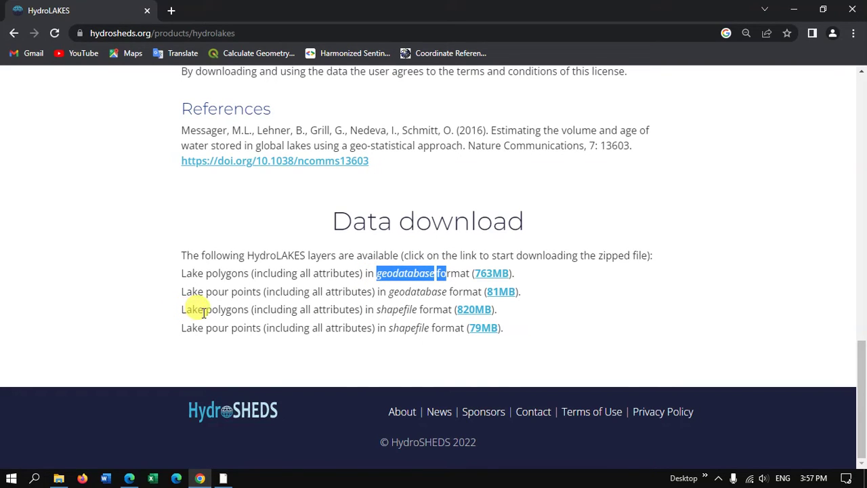
left_click(362, 306)
left_click_drag(181, 309, 454, 310)
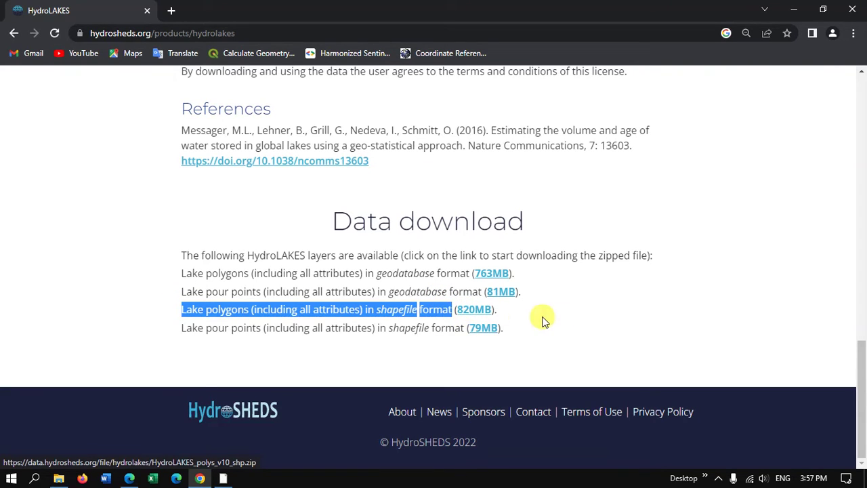
left_click(473, 313)
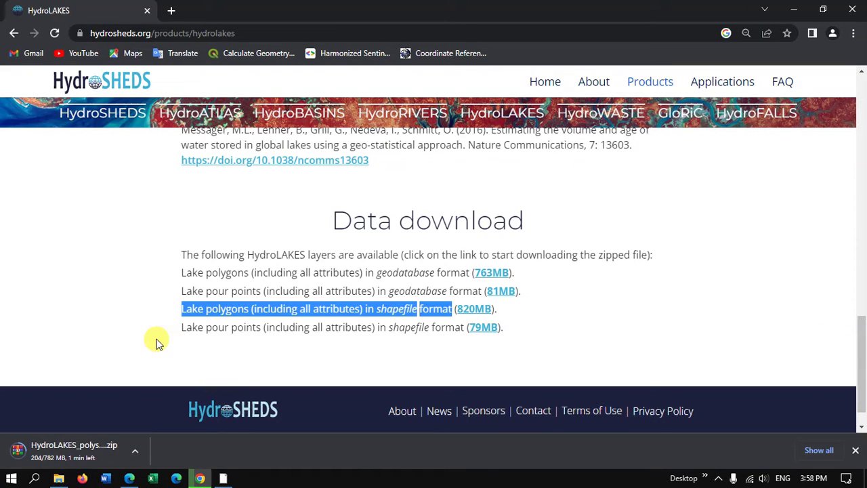
Mute the sound, let HydroLAKES_polys_v10_shp.zip finish downloading, and show its download options
key("XF86AudioMute")
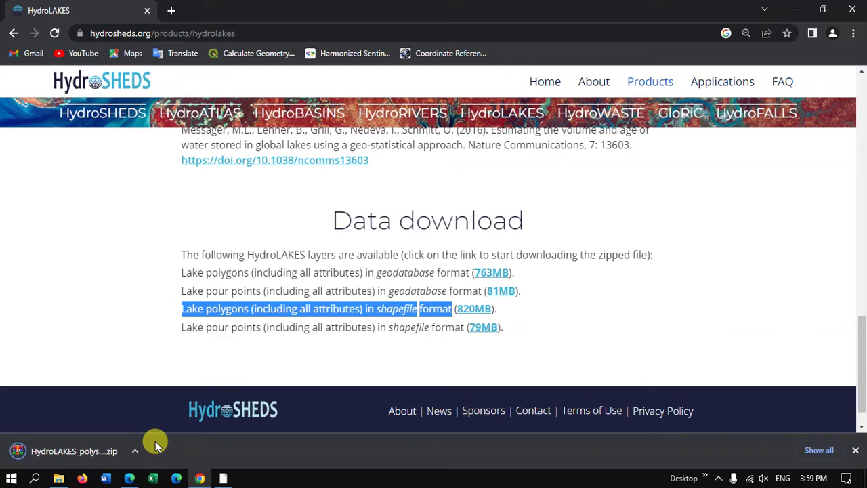
left_click(135, 453)
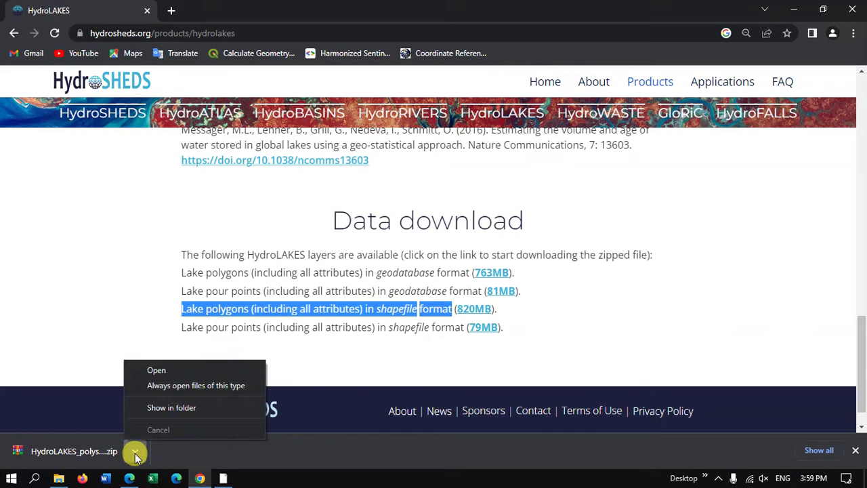
Extract HydroLAKES_polys_v10_shp.zip in the GISMadras folder with Extract Here
left_click(183, 410)
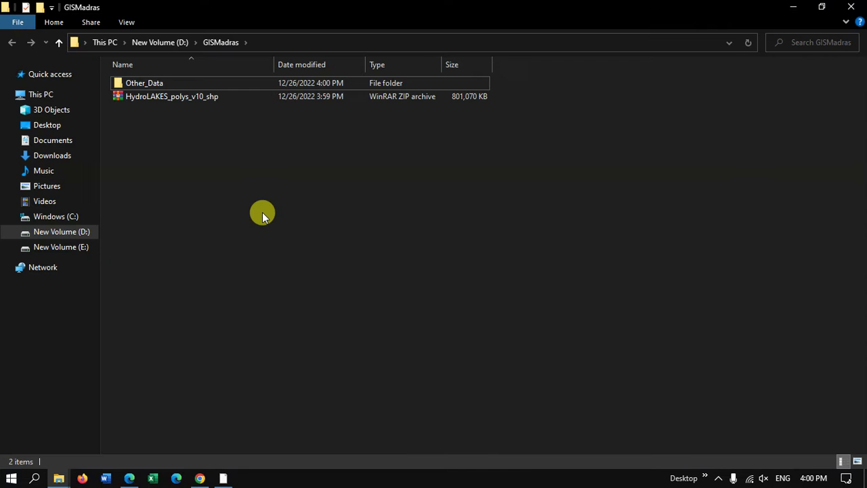
left_click(219, 95)
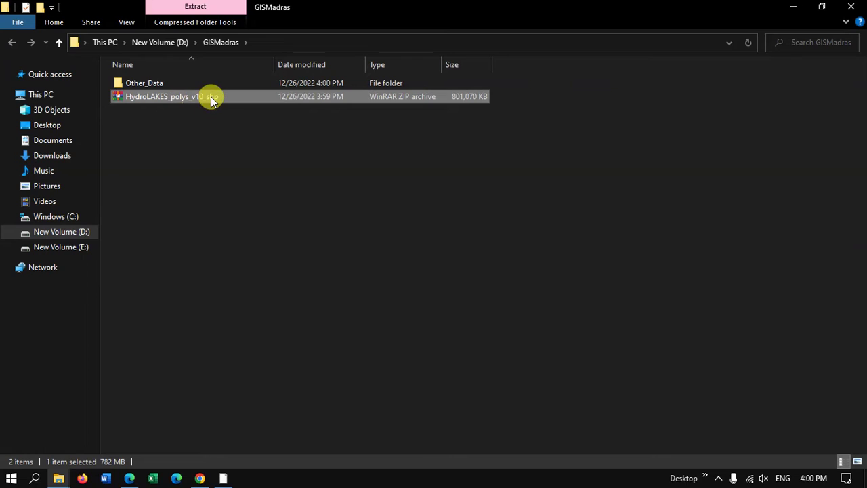
right_click(208, 97)
left_click(256, 148)
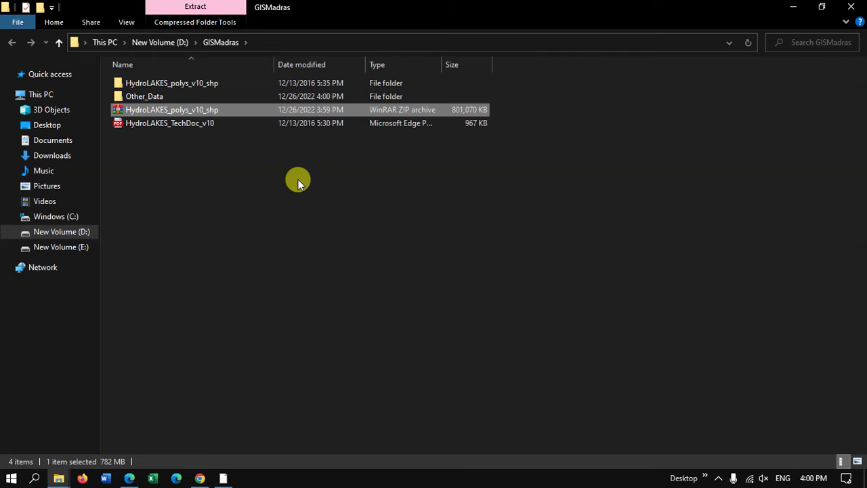
Launch QGIS Desktop 3.22.11 from a Windows search for 'qgis'
key("super")
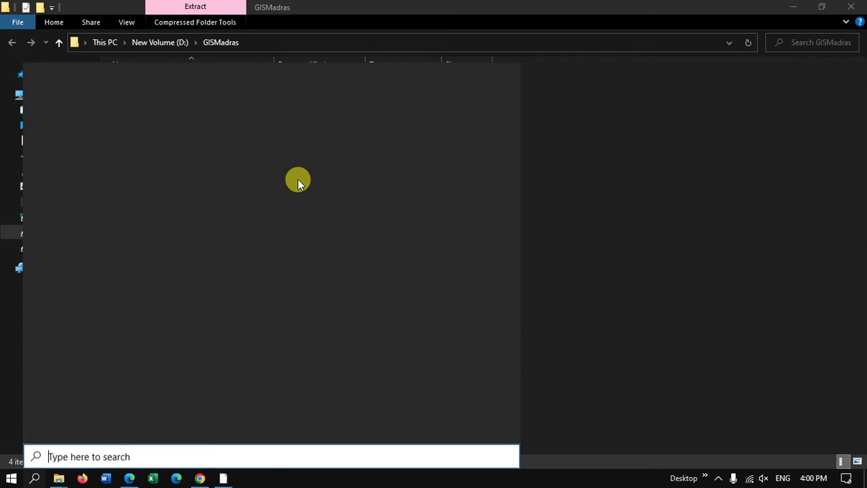
type("qgis")
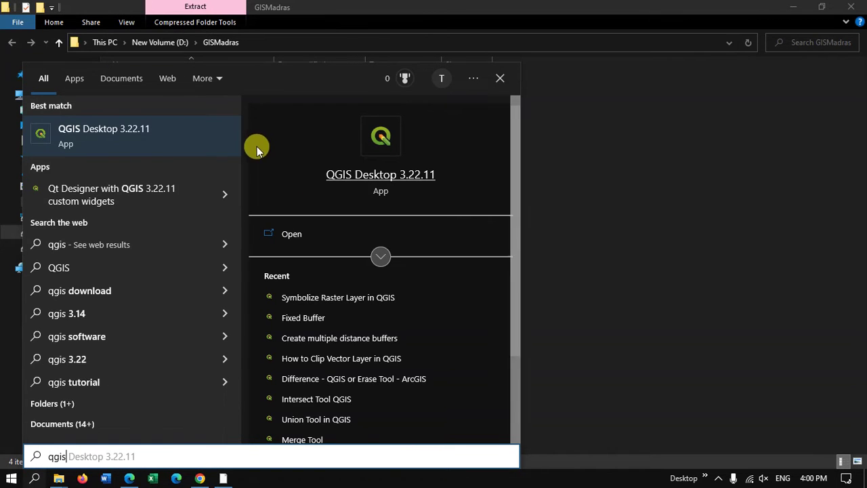
left_click(165, 135)
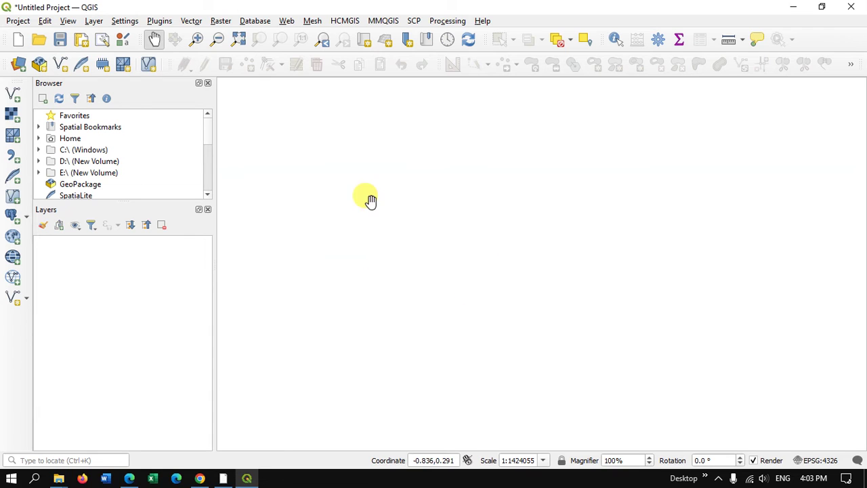
Add GISMadras\HydroLAKES_polys_v10_shp\HydroLAKES_polys_v10.shp as a vector layer and close the Data Source Manager
left_click(192, 21)
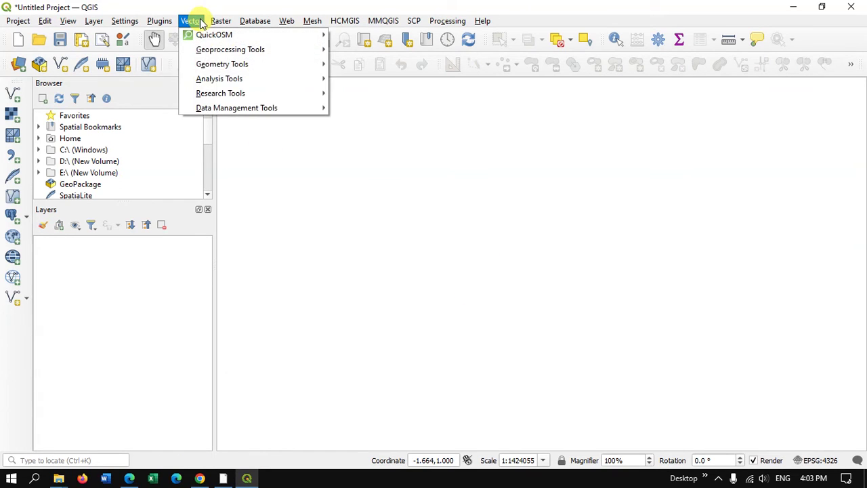
mouse_move(118, 24)
mouse_move(143, 64)
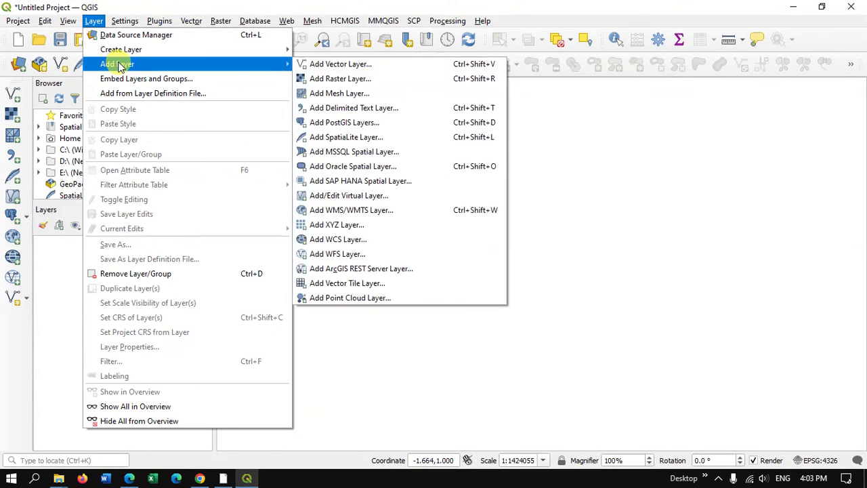
left_click(359, 68)
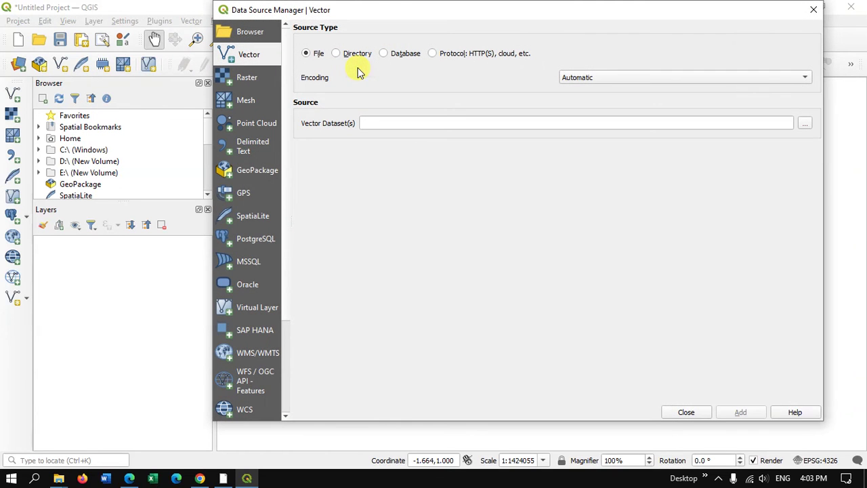
left_click(804, 124)
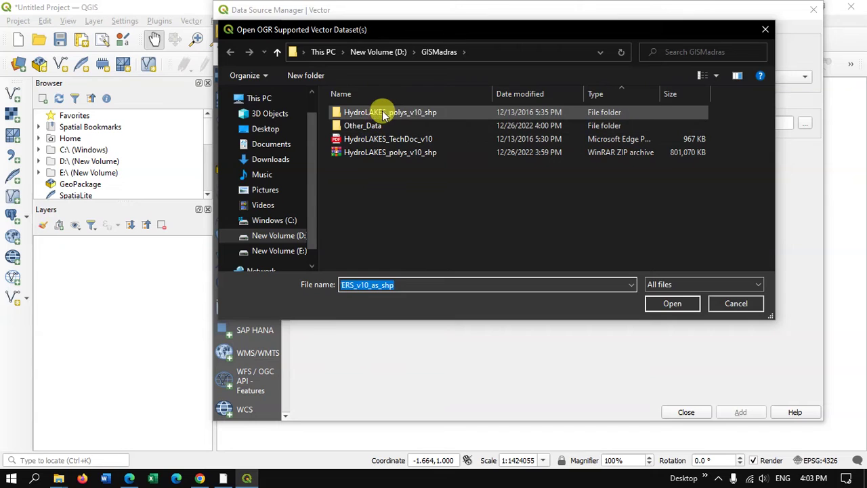
double_click(383, 112)
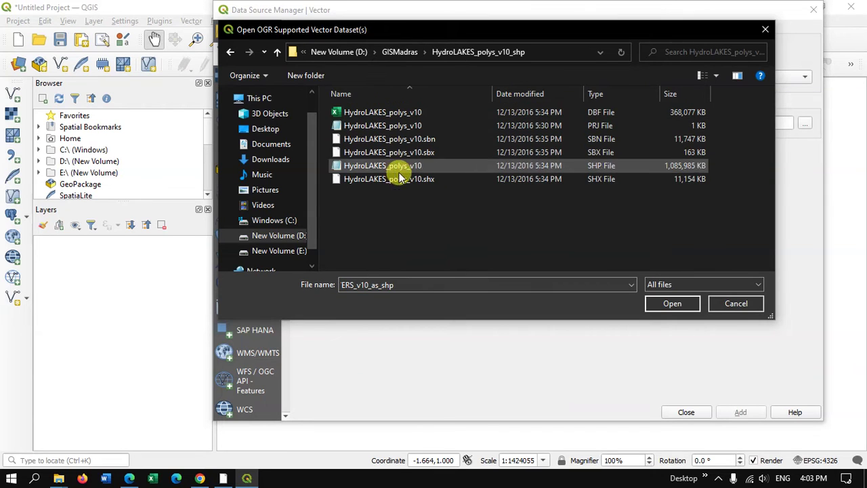
left_click(601, 169)
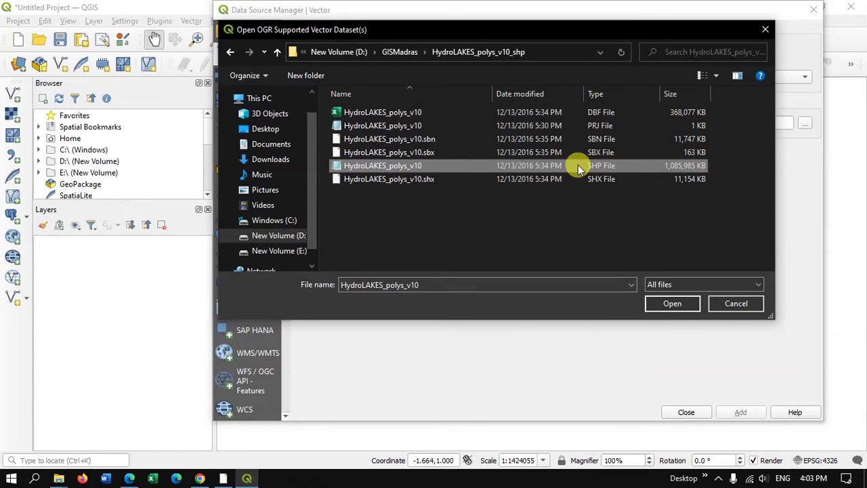
left_click(673, 305)
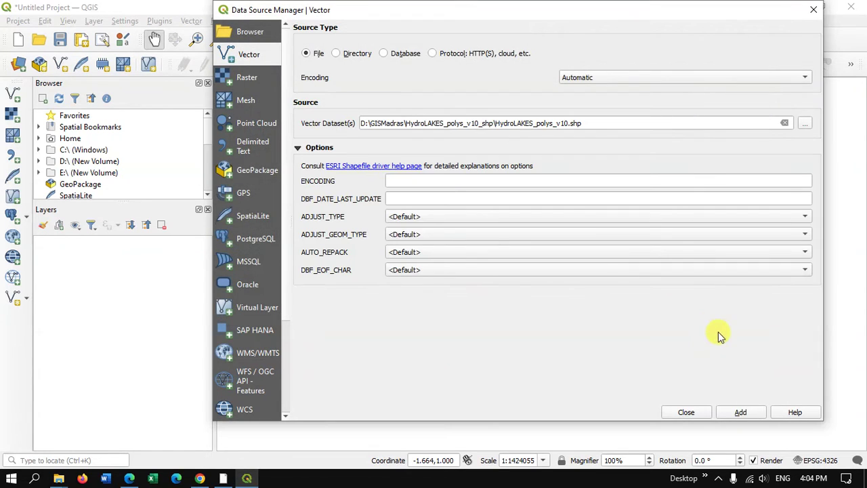
left_click(741, 413)
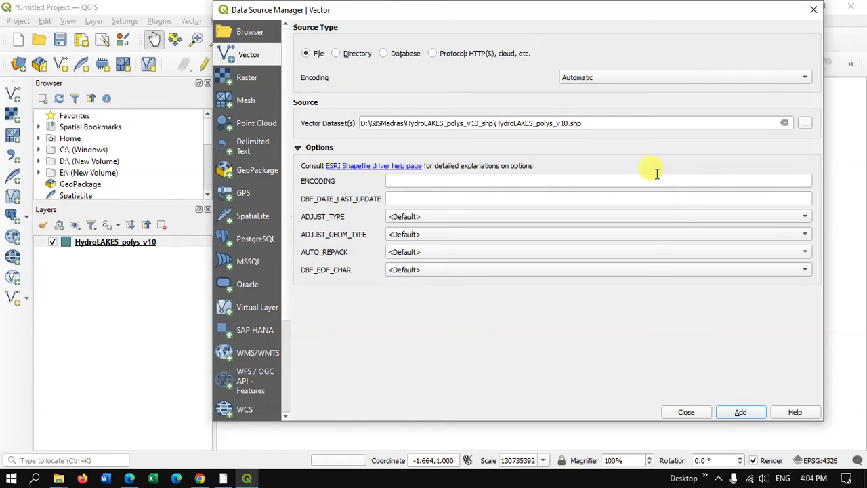
left_click(814, 9)
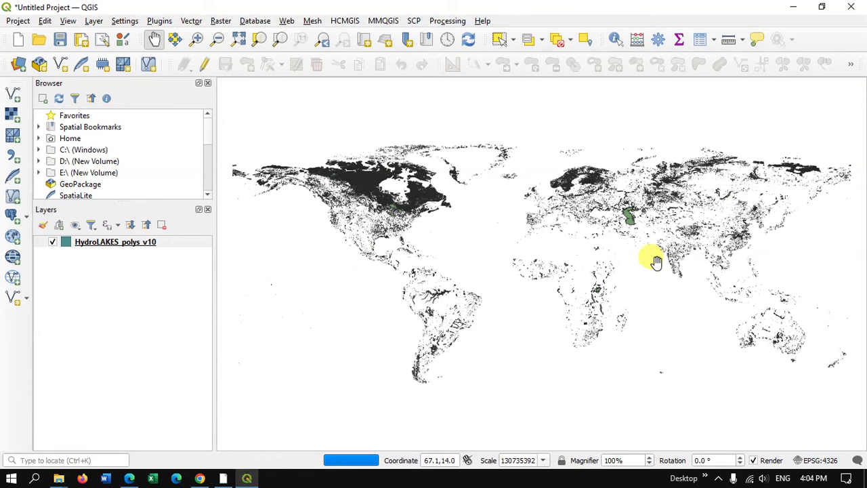
Style the HydroLAKES_polys_v10 layer with the gradient blue fill symbol
left_click(63, 244)
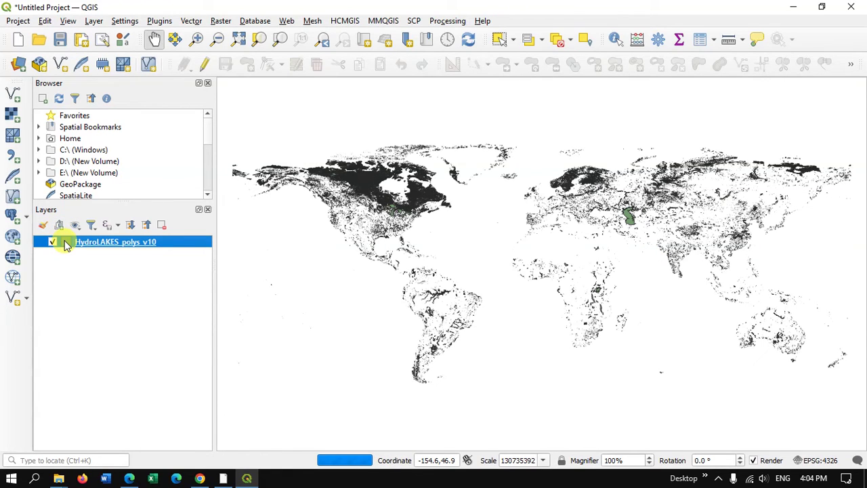
double_click(116, 243)
left_click(498, 318)
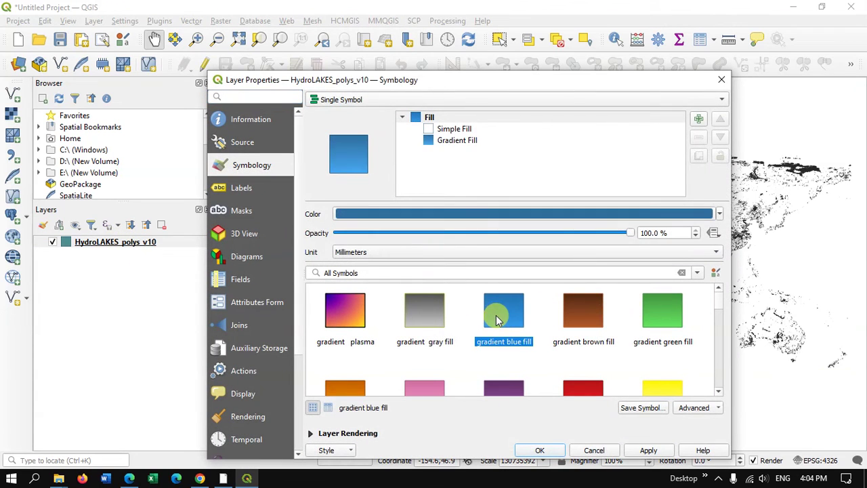
left_click(647, 450)
left_click(542, 450)
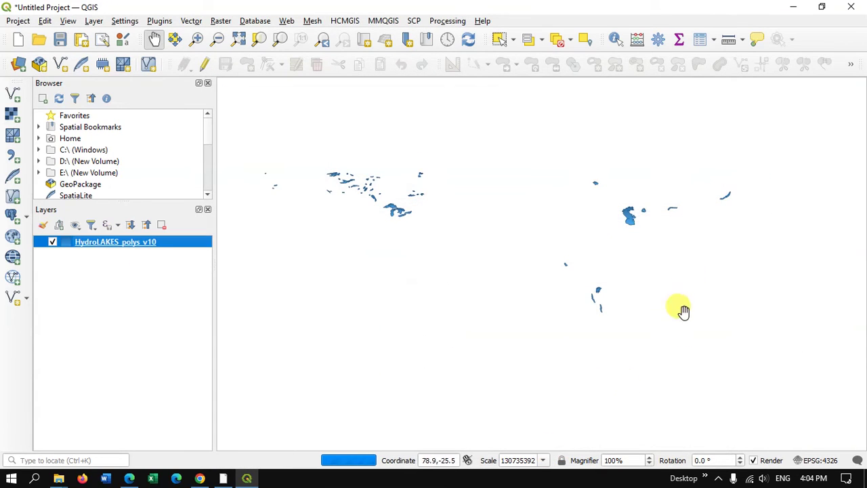
left_click(197, 38)
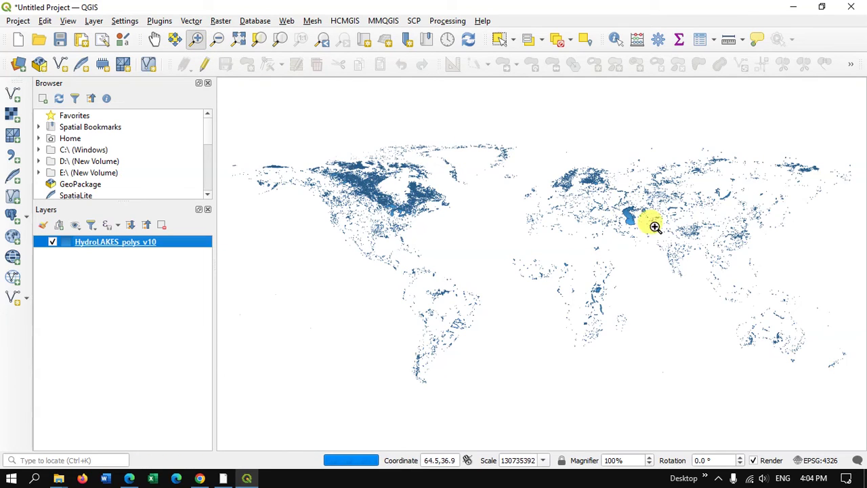
left_click_drag(604, 183, 656, 244)
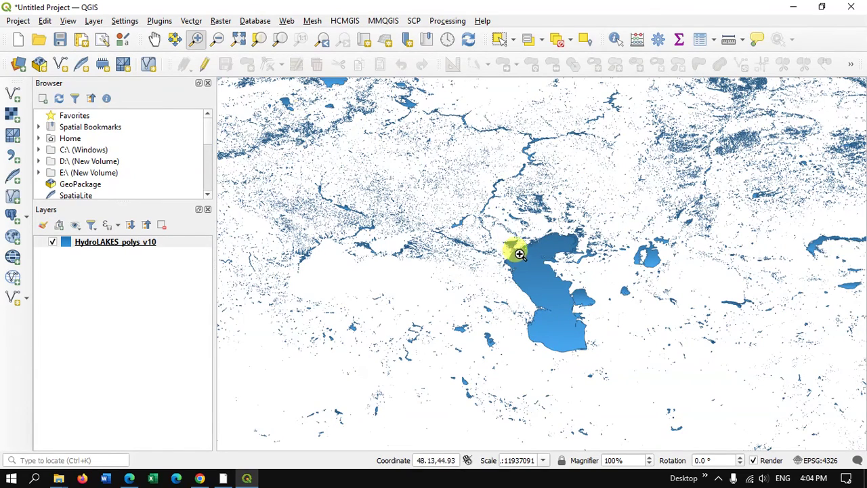
left_click_drag(368, 209, 490, 284)
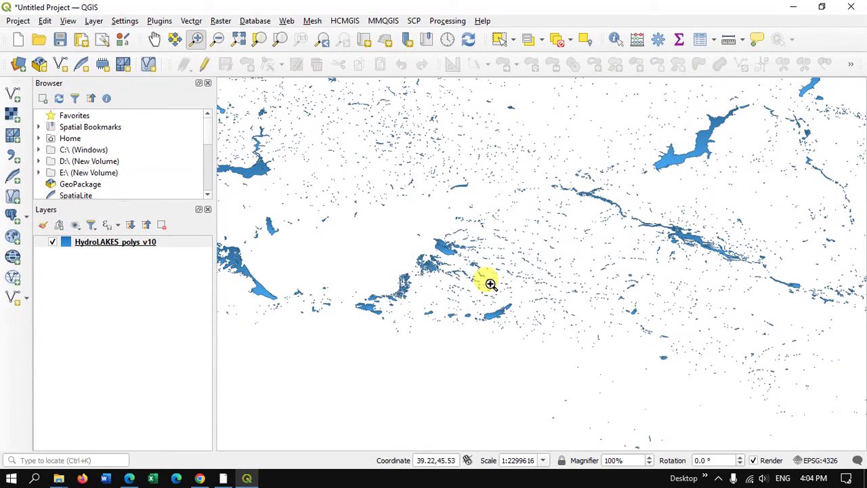
left_click_drag(400, 182, 531, 345)
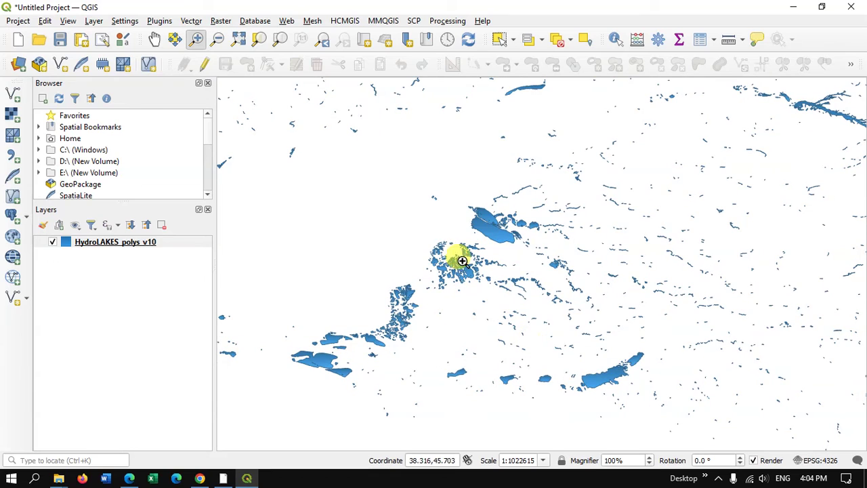
left_click(160, 248)
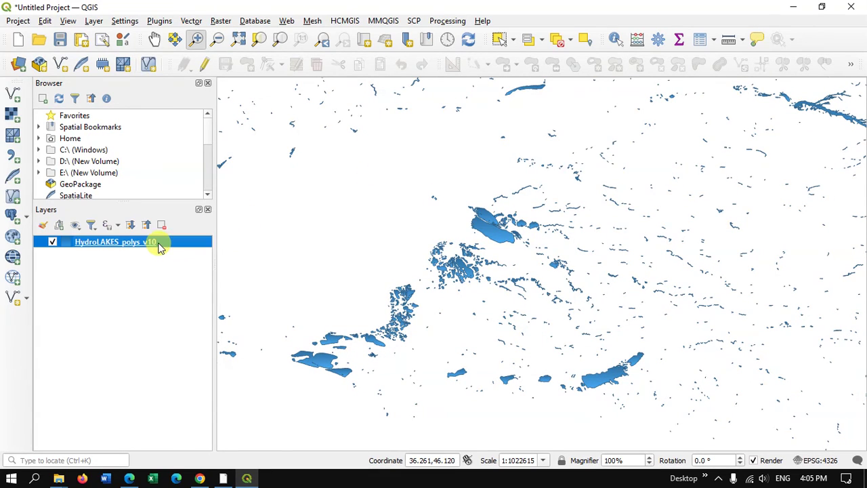
right_click(161, 248)
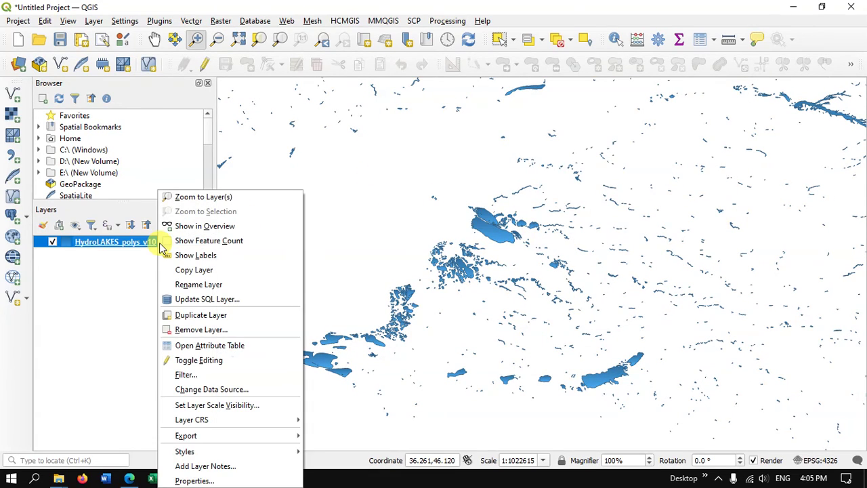
left_click(227, 197)
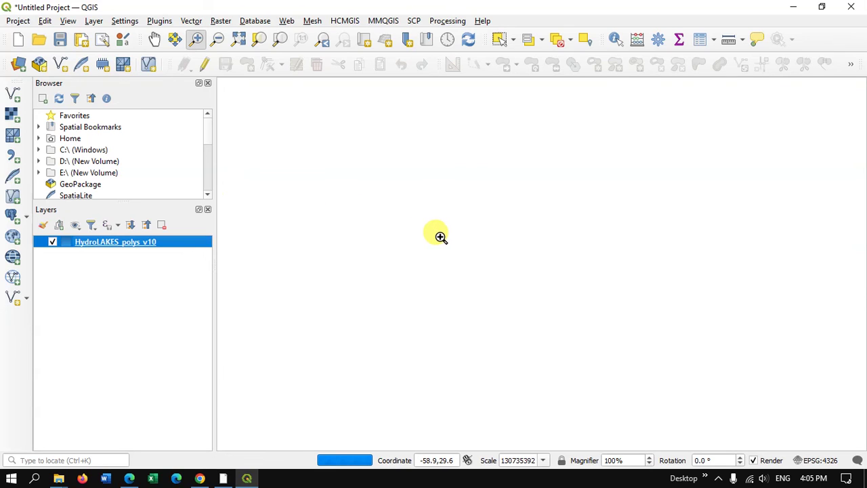